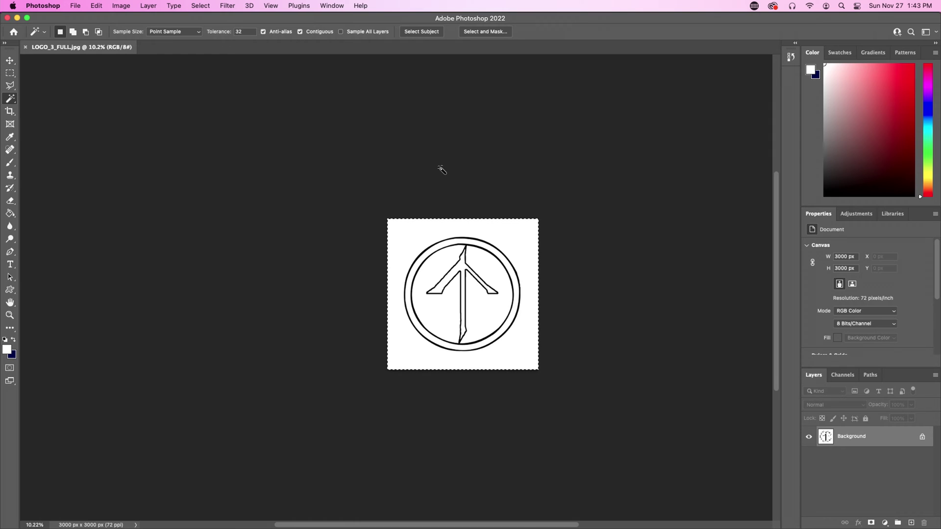
# - Create Untitled-1 at 1920 x 1080 px with Transparent background contents
pyautogui.press('super+n')
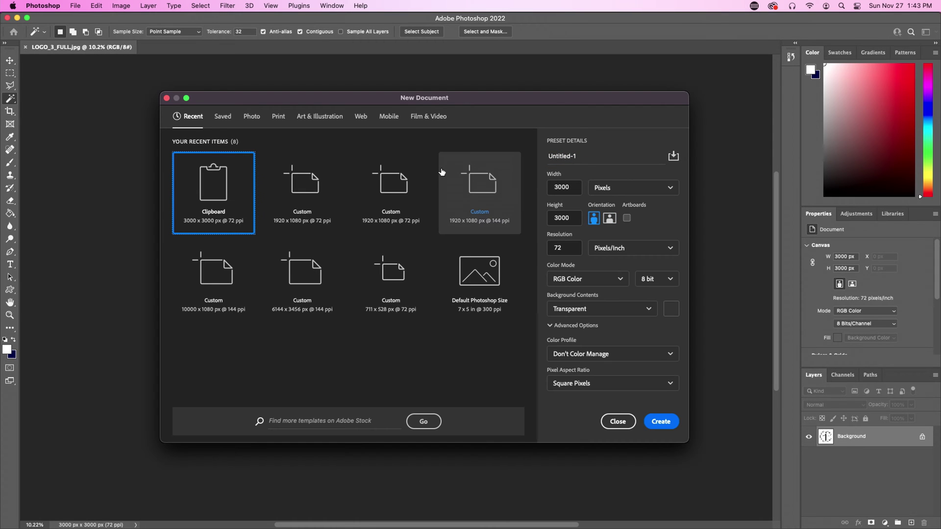
pyautogui.click(573, 188)
pyautogui.write('1920')
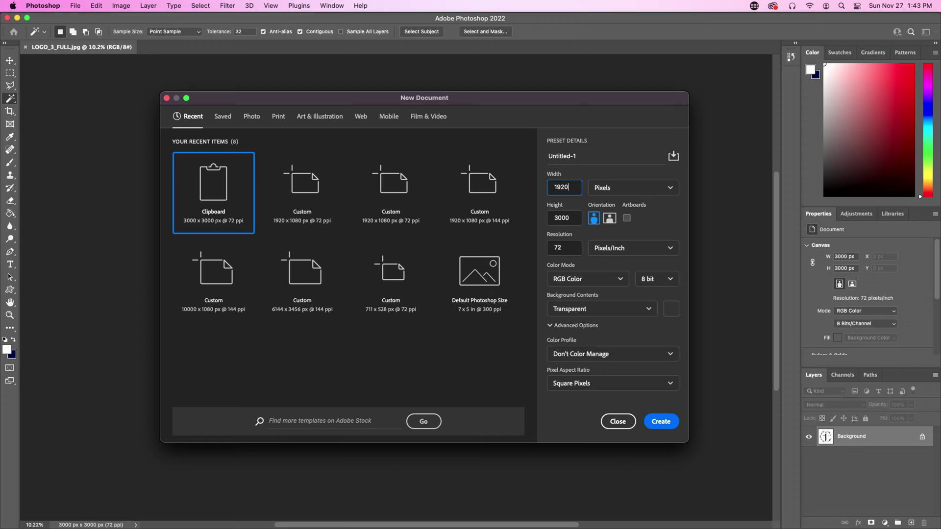
pyautogui.press('Tab')
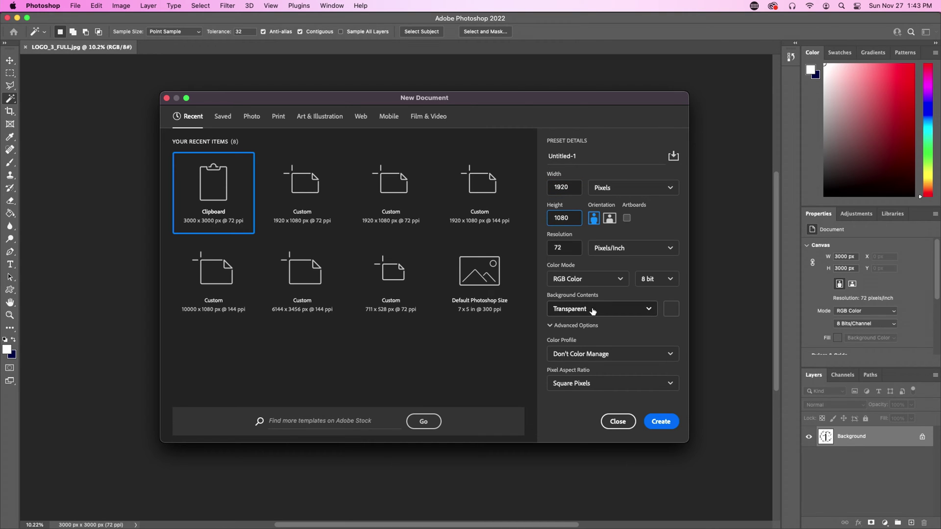
pyautogui.click(592, 310)
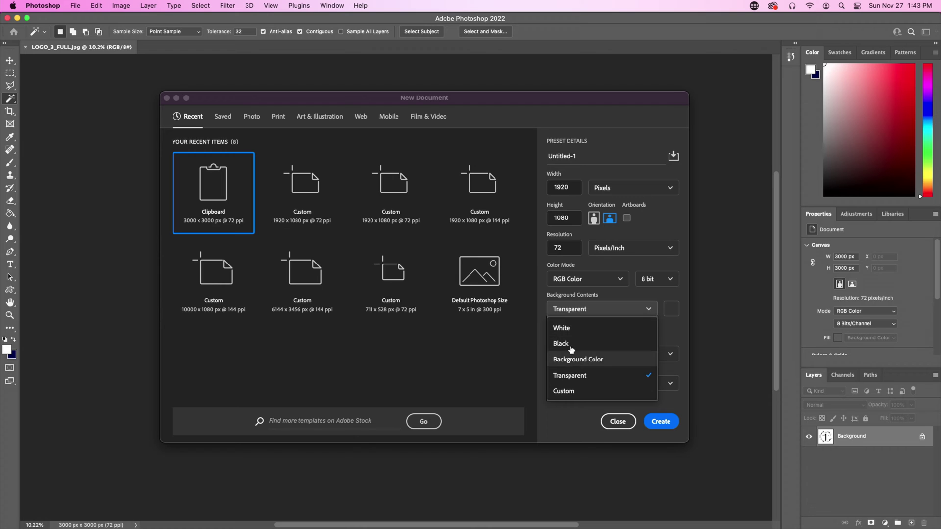
pyautogui.click(589, 375)
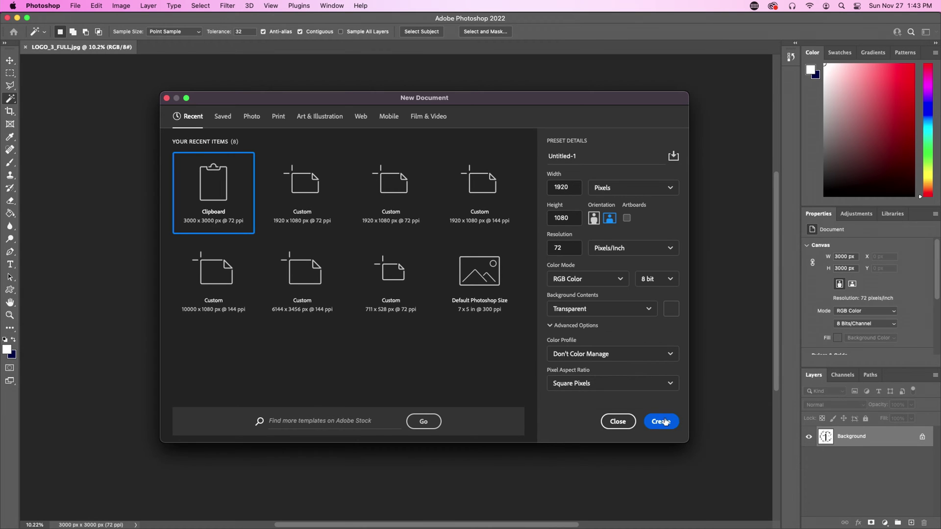
pyautogui.click(664, 421)
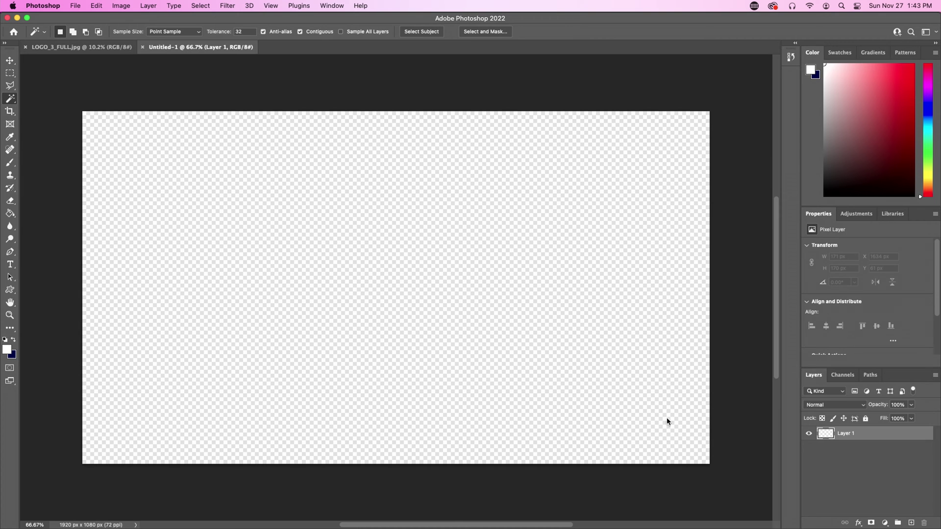
# - Copy the whole logo from LOGO_3_FULL.jpg and paste it into Untitled-1
pyautogui.click(82, 47)
pyautogui.press('super+a')
pyautogui.press('super+c')
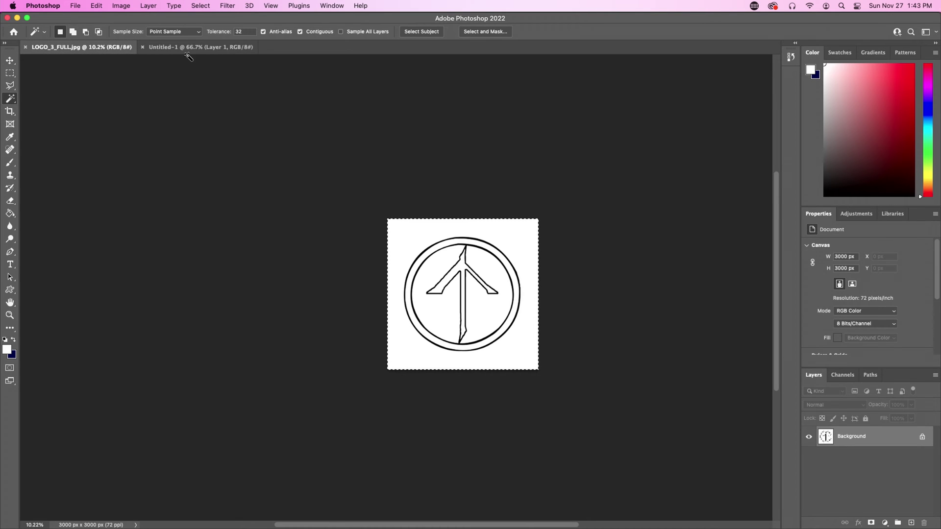
pyautogui.click(185, 49)
pyautogui.press('super+v')
pyautogui.scroll(-10, 390, 251)
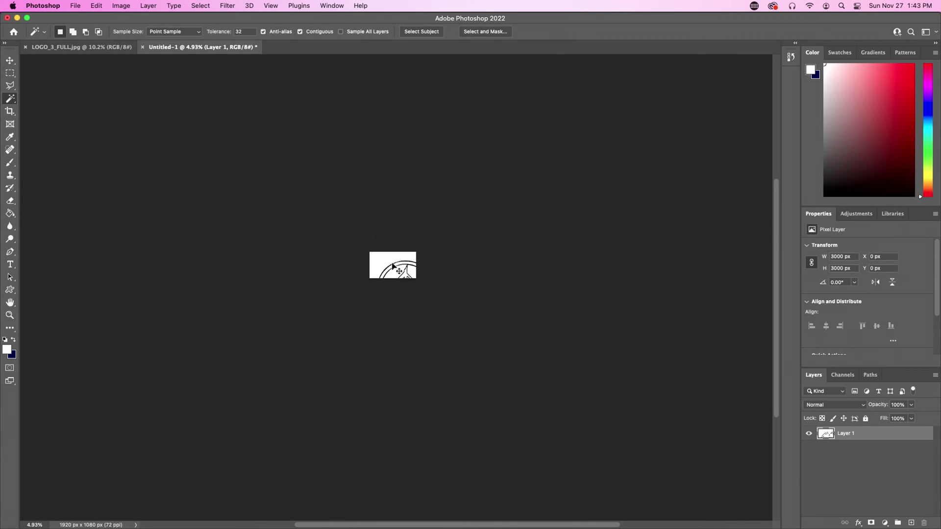
# - Scale the pasted logo to 233 x 234 px and place it at X 1518, Y 82
pyautogui.press('super+t')
pyautogui.moveTo(440, 326); pyautogui.dragTo(381, 262)
pyautogui.scroll(10, 395, 262)
pyautogui.scroll(-3, 395, 263)
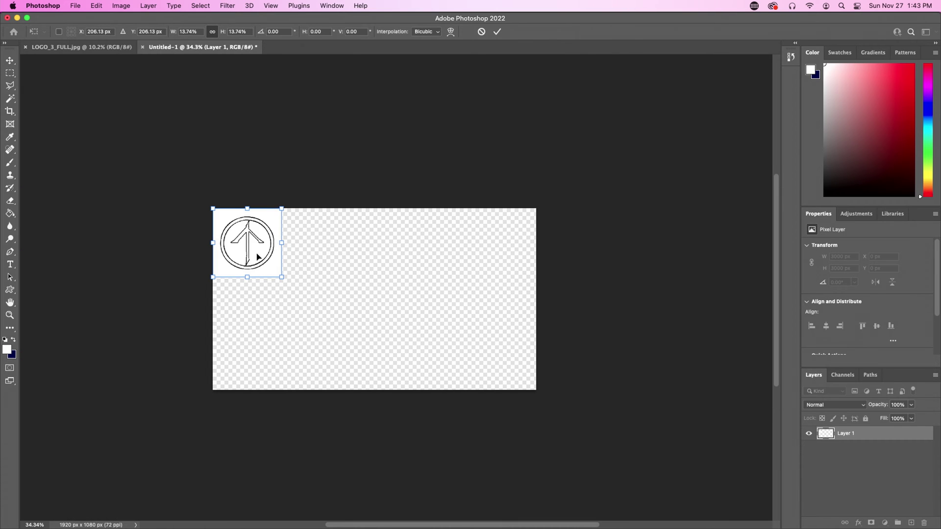
pyautogui.moveTo(253, 255); pyautogui.dragTo(467, 258)
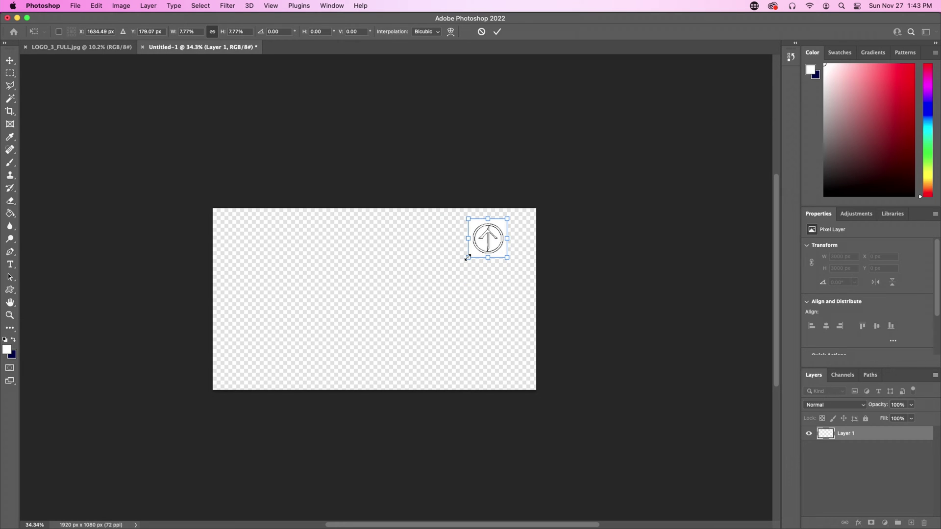
pyautogui.press('Return')
pyautogui.press('w')
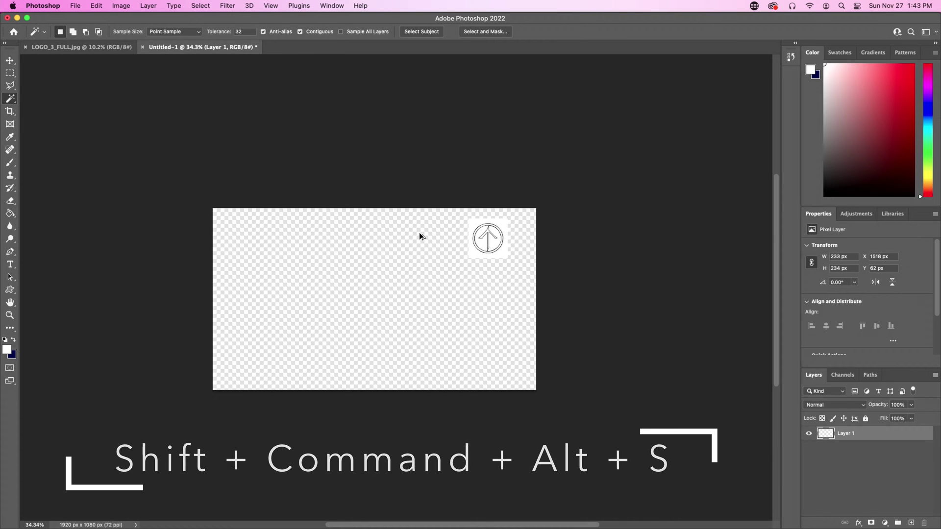
# - Open Save for Web (Legacy) with PNG-24 and Transparency, previewing at 50%
pyautogui.press('alt+shift+super+s')
pyautogui.press('Escape')
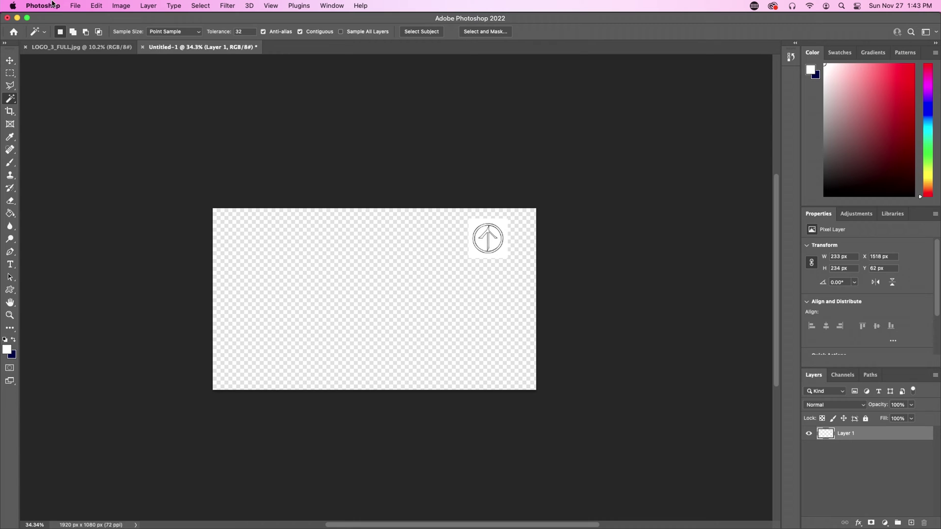
pyautogui.click(71, 6)
pyautogui.moveTo(130, 145)
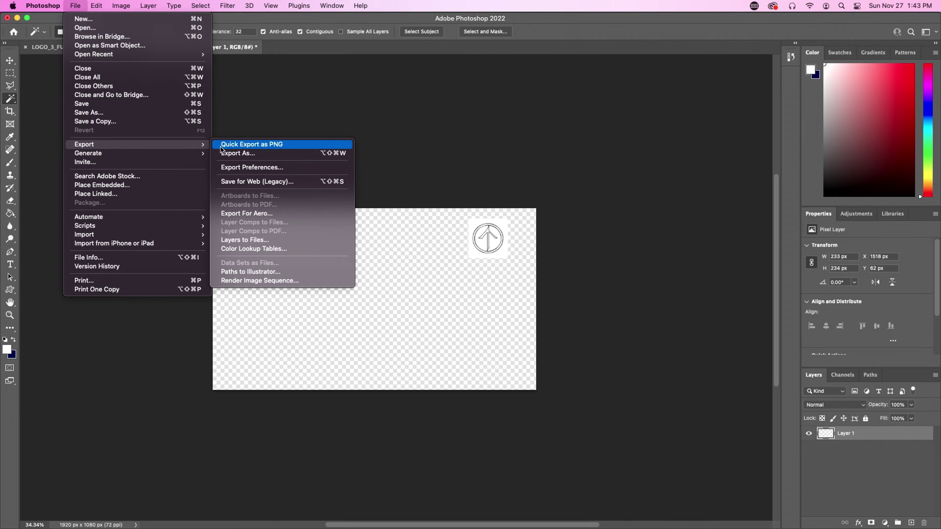
pyautogui.click(243, 181)
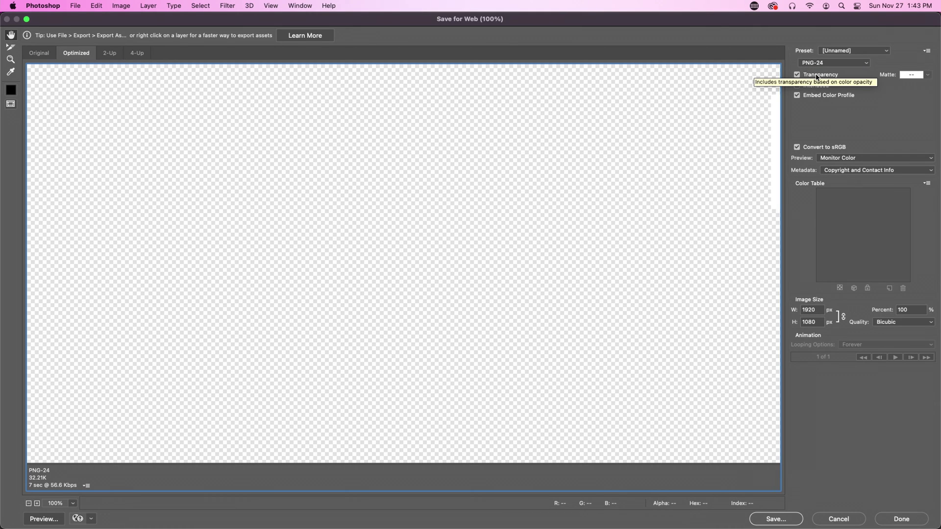
pyautogui.click(72, 503)
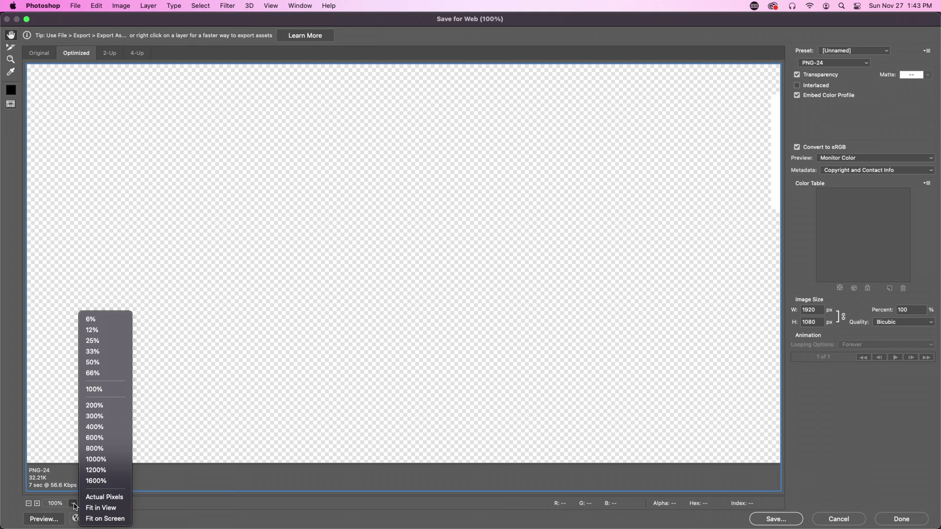
pyautogui.click(104, 361)
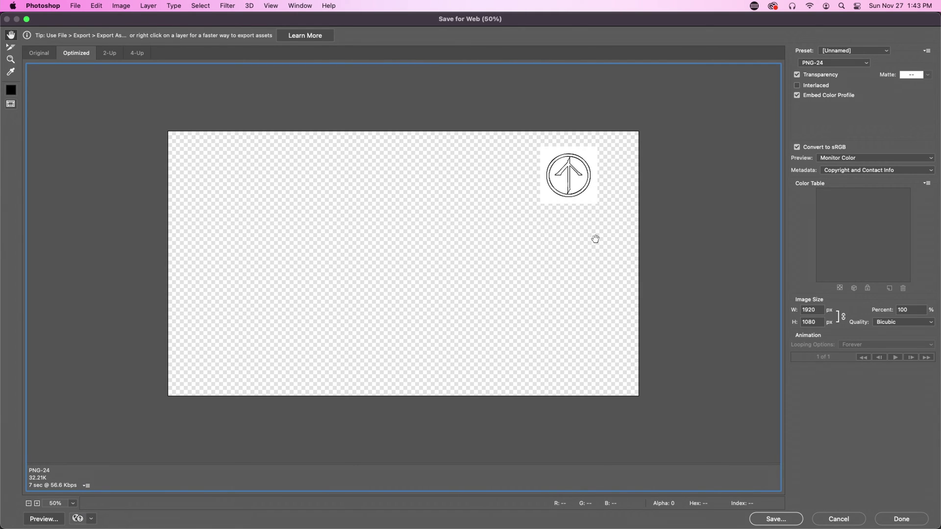
# - Save the export to the Desktop as LOGO_BUG_A.png
pyautogui.click(776, 519)
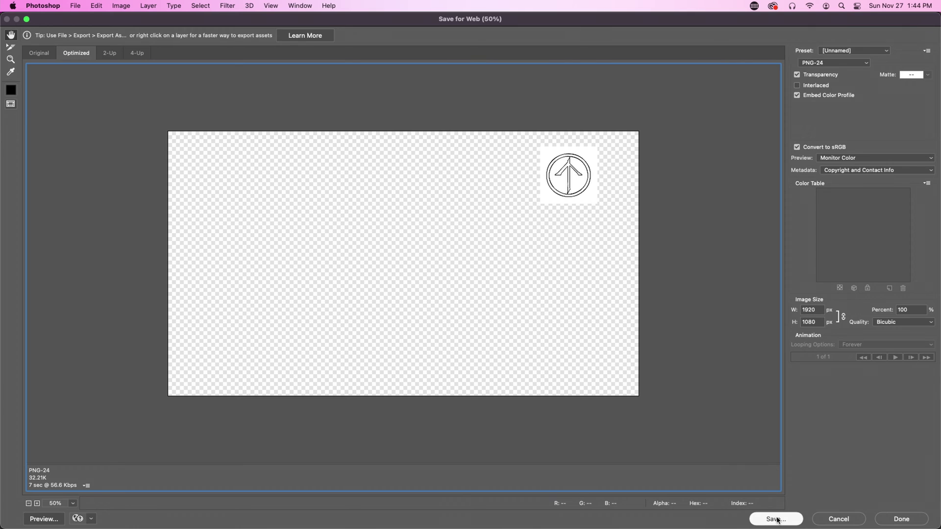
pyautogui.click(285, 185)
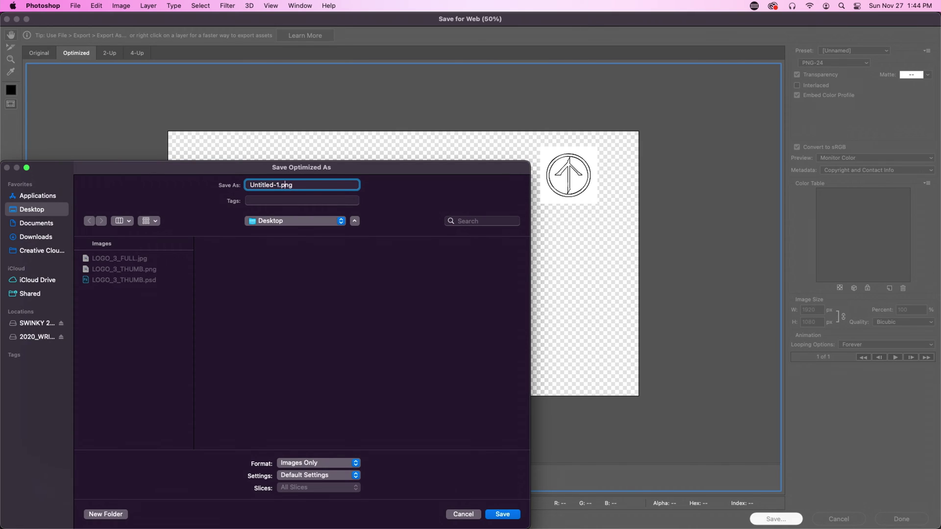
pyautogui.moveTo(279, 185); pyautogui.dragTo(249, 185)
pyautogui.write('LOGO_BUG_A')
pyautogui.press('Return')
pyautogui.press('super+Tab')
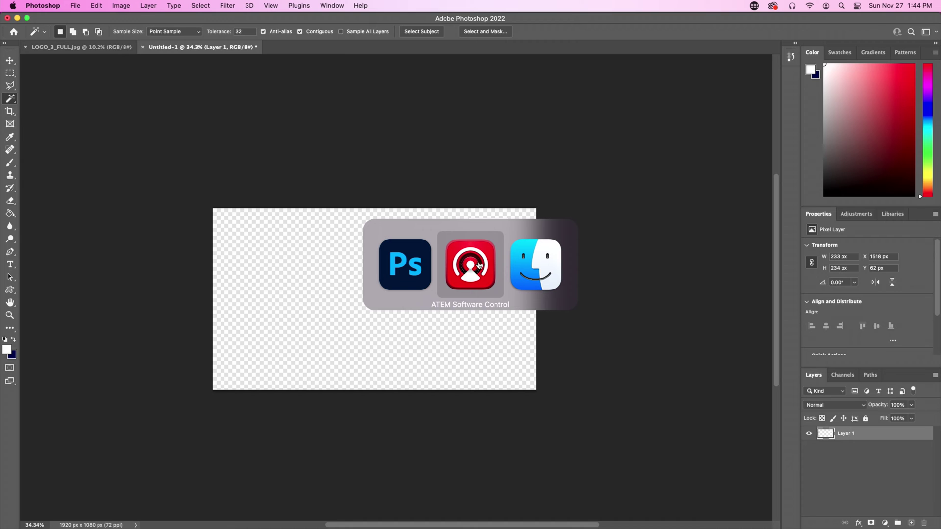
# - Drag LOGO_BUG_A.png from the Finder Desktop into media pool still 01
pyautogui.click(468, 274)
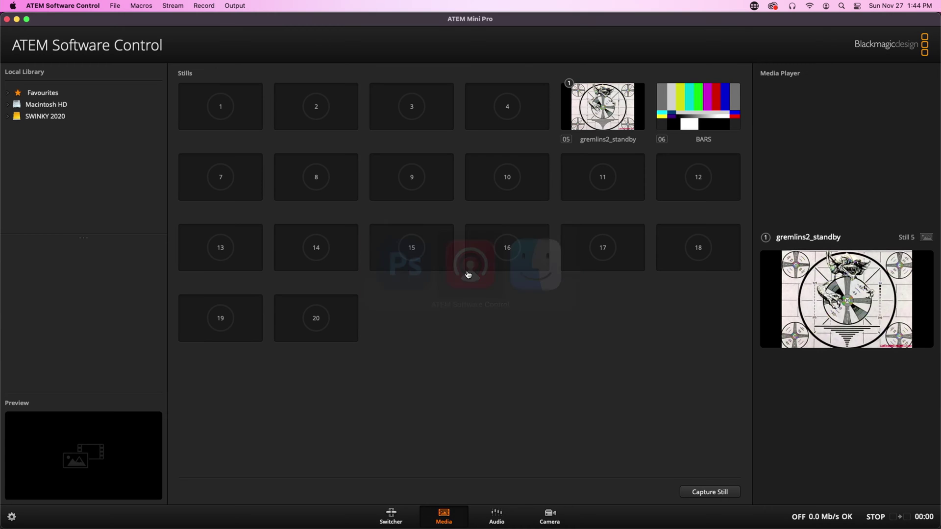
pyautogui.press('super+Tab')
pyautogui.click(525, 263)
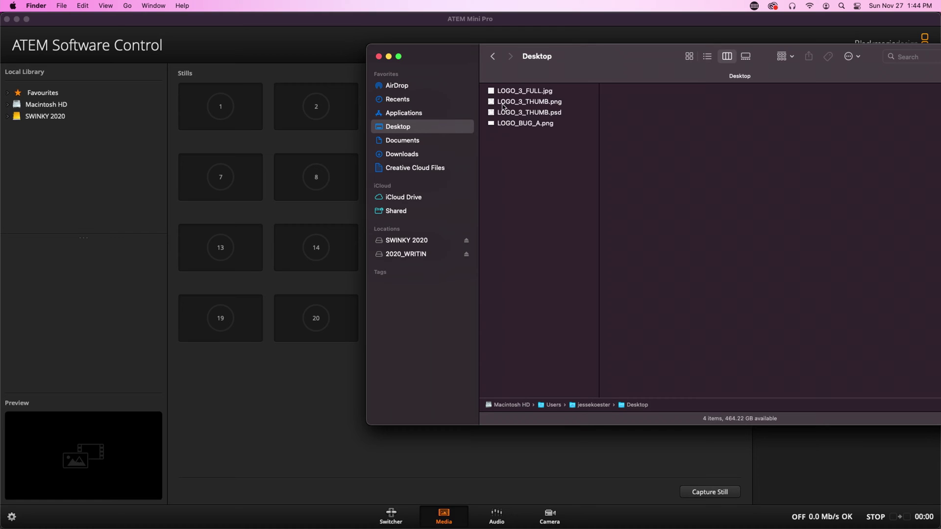
pyautogui.click(534, 129)
pyautogui.moveTo(534, 129); pyautogui.dragTo(239, 102)
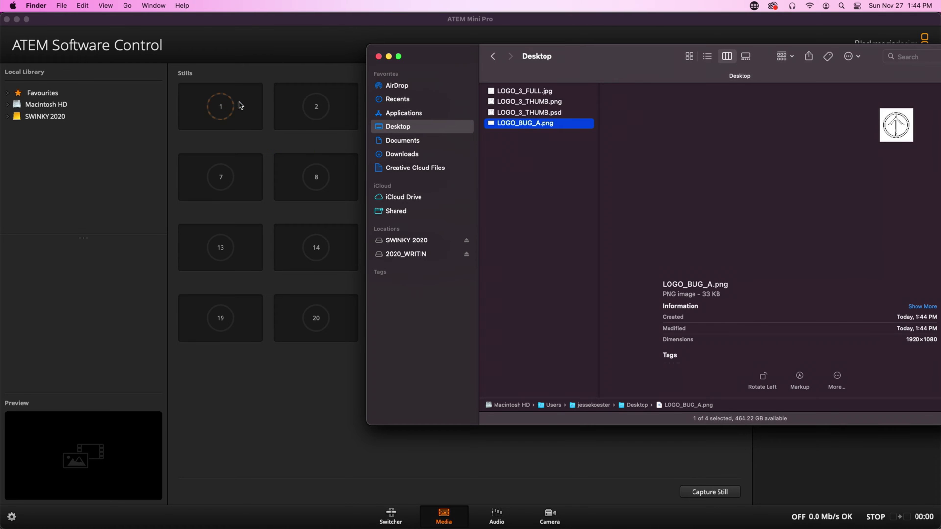
pyautogui.click(289, 436)
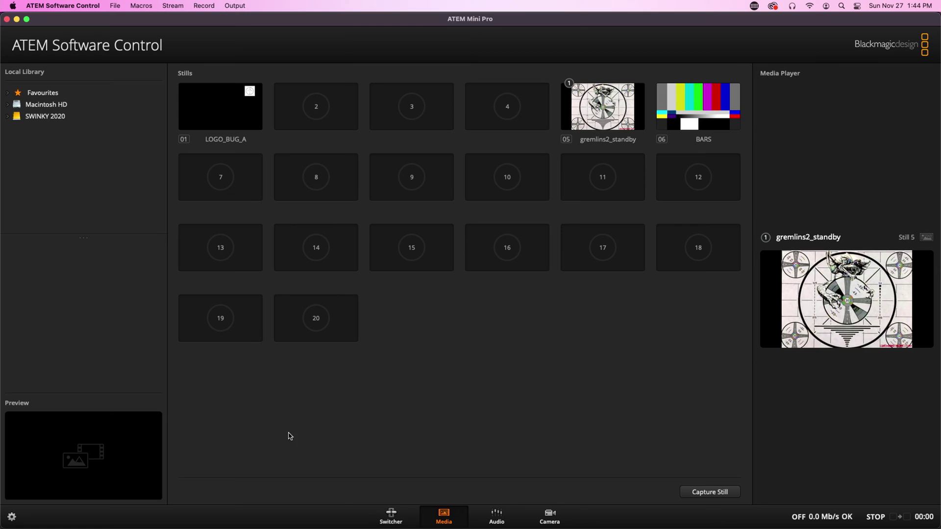
# - Set Media Player 1 to Still 1: LOGO_BUG_A and put DSK 1 on air
pyautogui.click(392, 515)
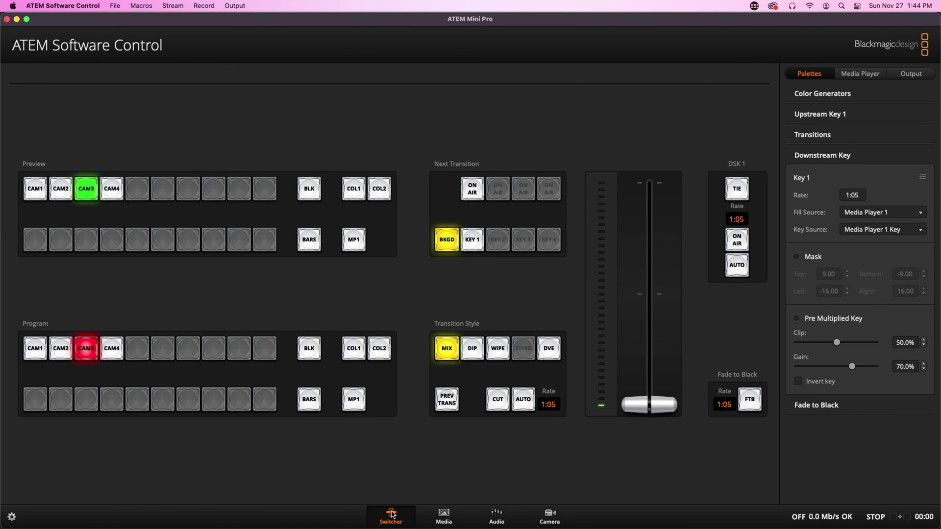
pyautogui.click(858, 77)
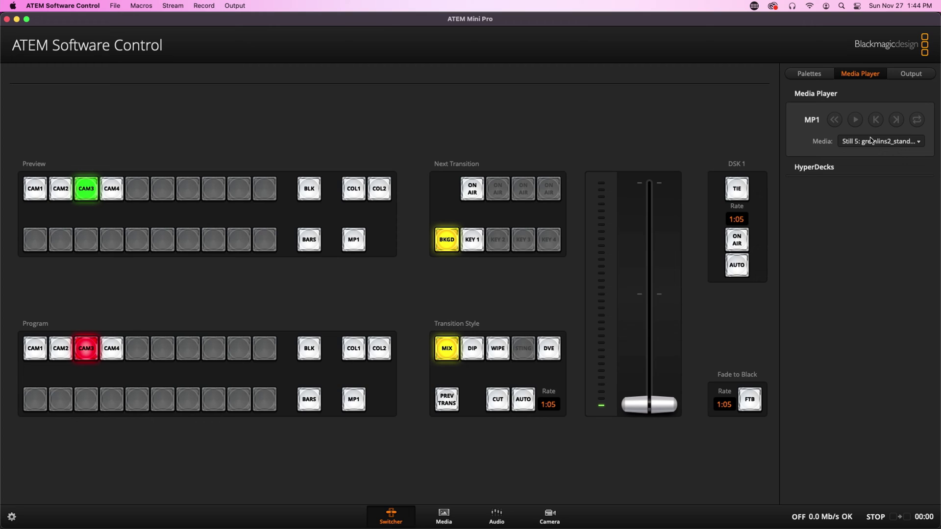
pyautogui.click(871, 141)
pyautogui.click(870, 100)
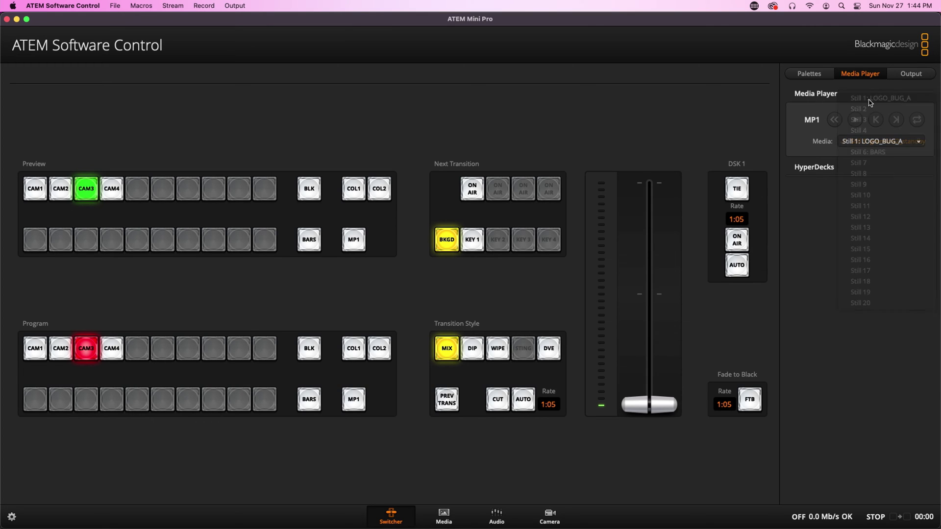
pyautogui.click(813, 77)
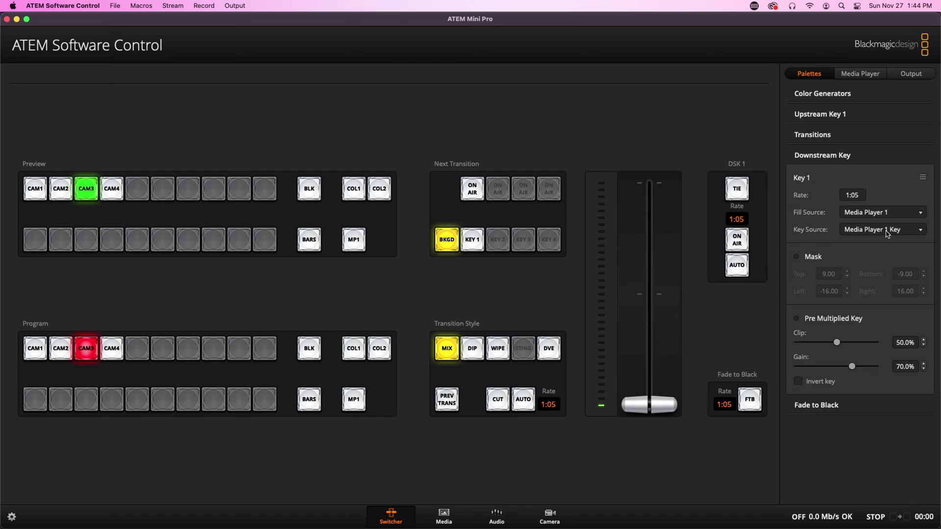
pyautogui.click(737, 240)
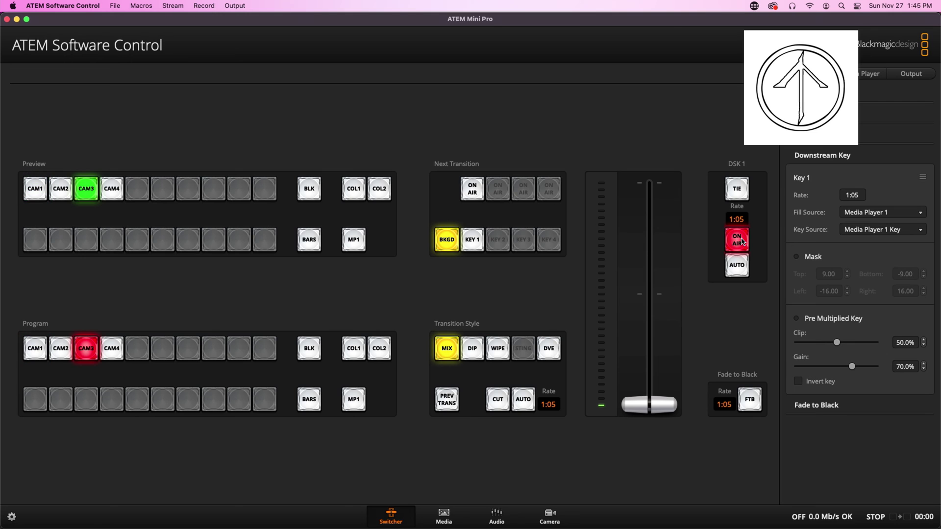
# - Magic Wand the white square around the round logo and delete it
pyautogui.press('super+Tab')
pyautogui.press('super+Tab')
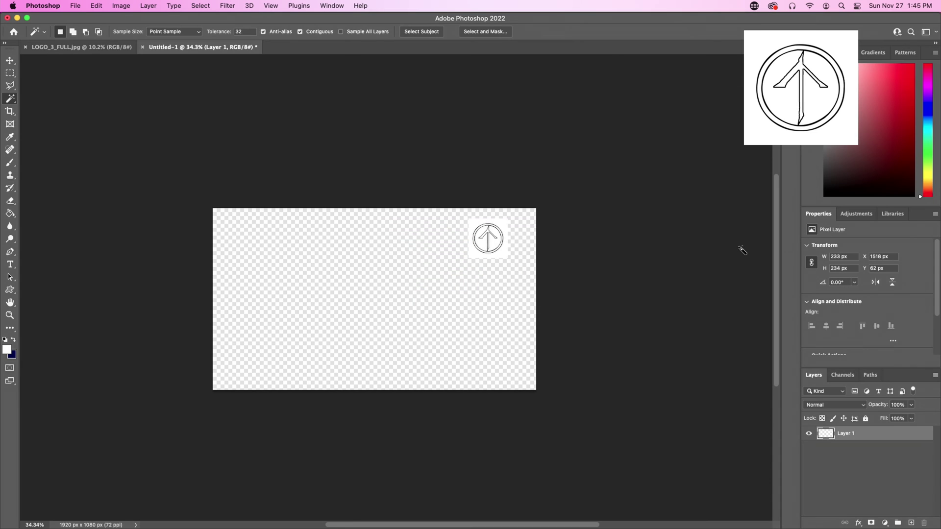
pyautogui.scroll(3, 514, 243)
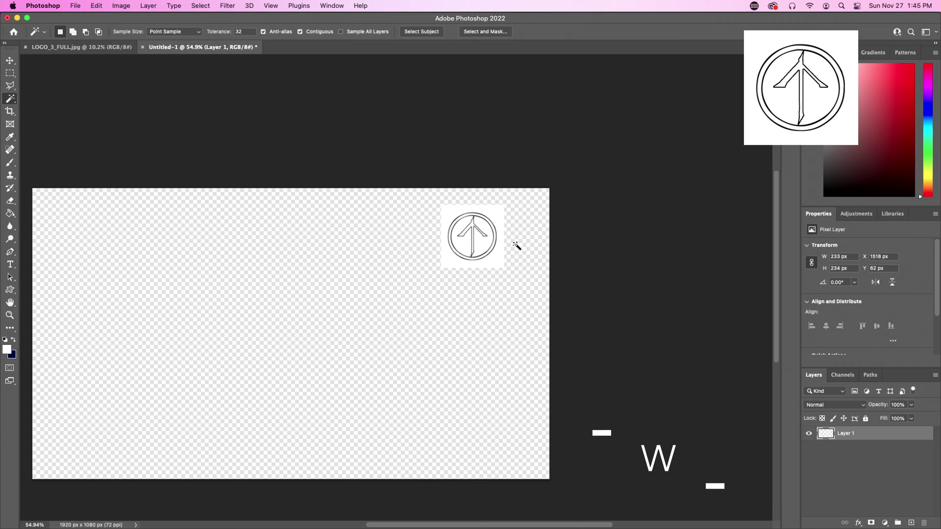
pyautogui.click(450, 213)
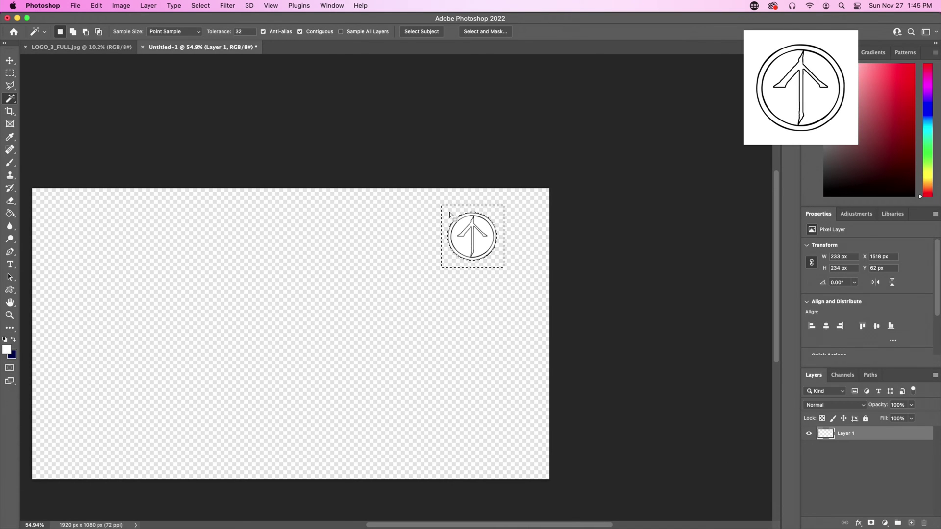
pyautogui.press('Delete')
pyautogui.press('super+d')
# - Export the transparent logo via Save for Web as LOGO_BUG_B.png
pyautogui.press('super+alt+shift+s')
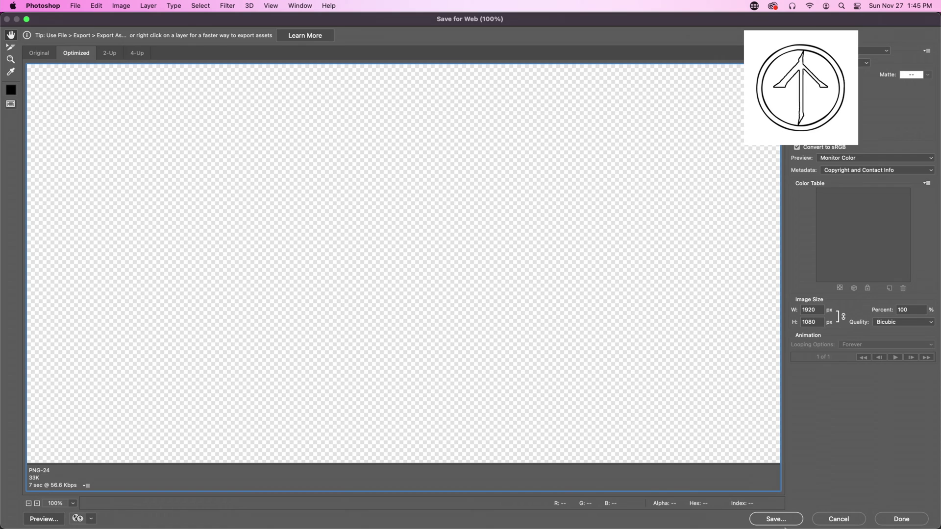
pyautogui.click(776, 519)
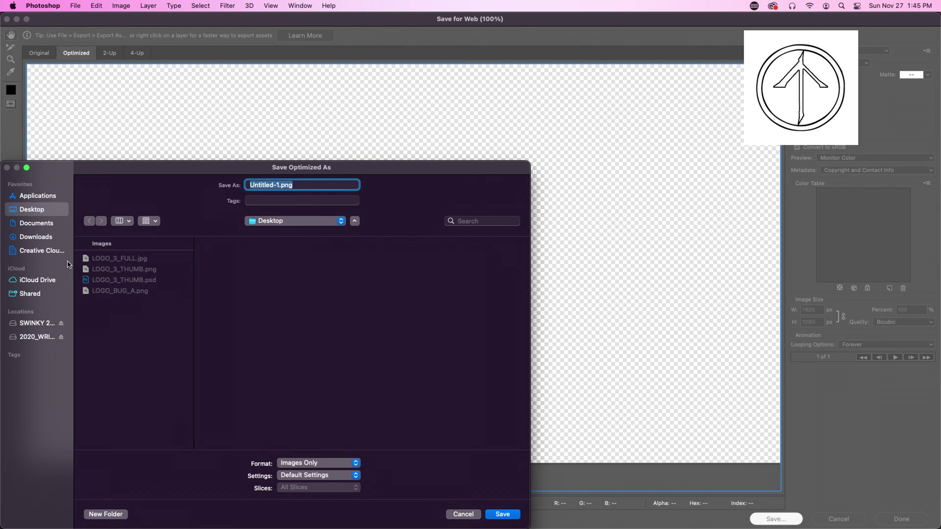
pyautogui.click(122, 292)
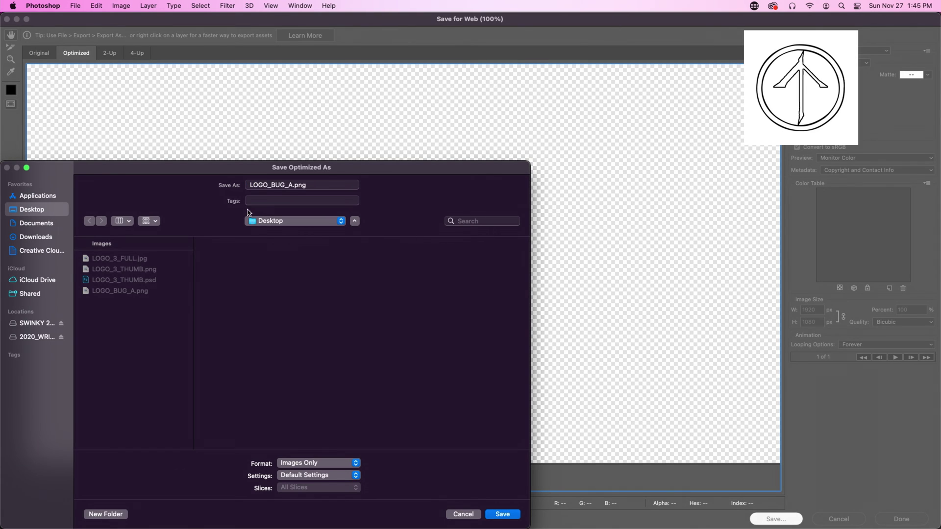
pyautogui.click(293, 186)
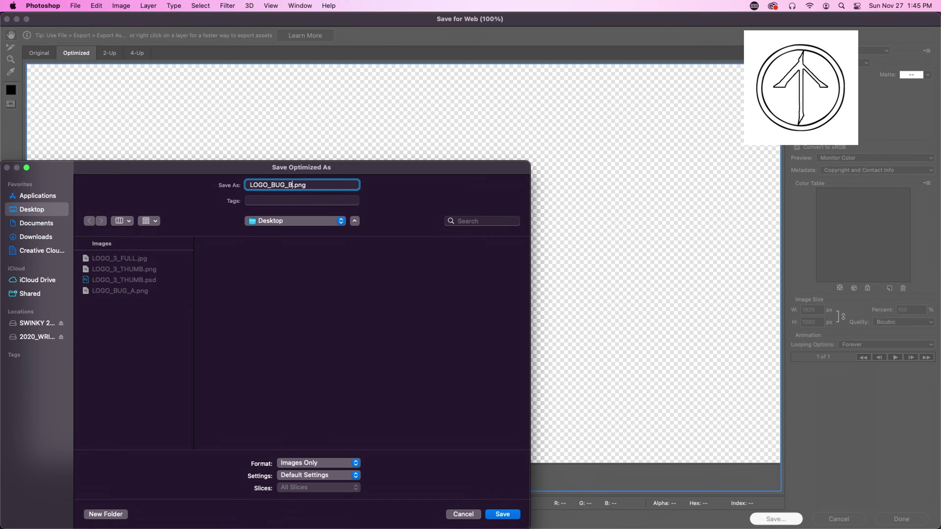
pyautogui.press('Return')
pyautogui.press('super+Tab')
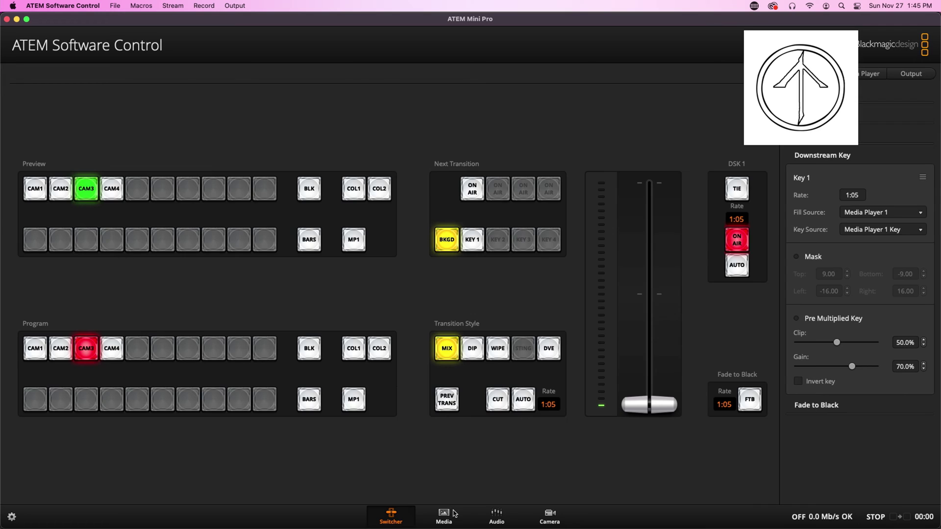
# - Drag LOGO_BUG_B.png from Finder into media pool still slot 2
pyautogui.click(446, 515)
pyautogui.press('super+Tab')
pyautogui.press('super+Tab')
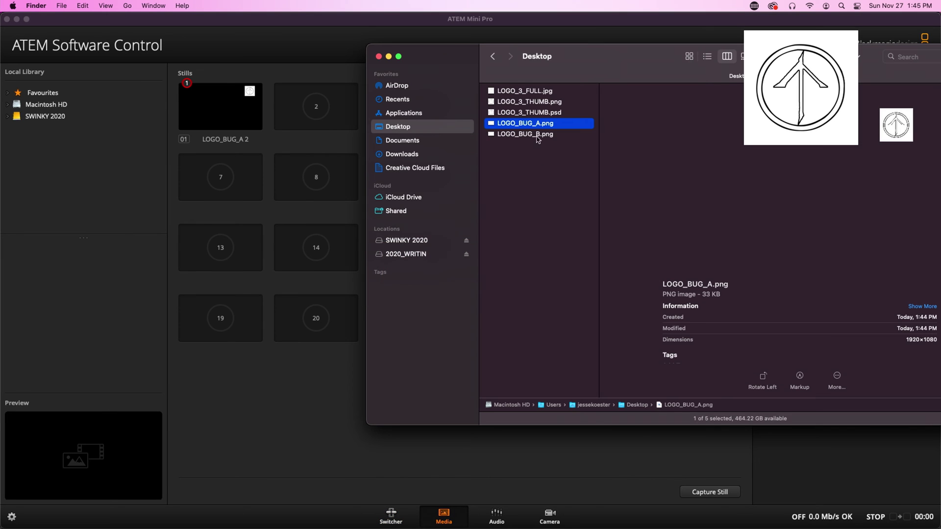
pyautogui.moveTo(529, 134); pyautogui.dragTo(316, 108)
pyautogui.click(388, 492)
# - Set Media Player 1's source to Still 2: LOGO_BUG_B
pyautogui.click(387, 510)
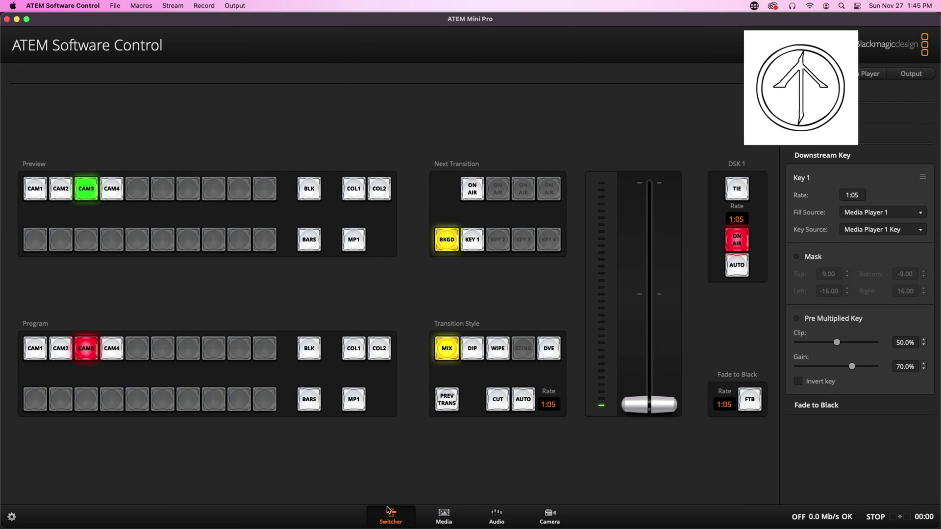
pyautogui.click(869, 74)
pyautogui.click(865, 141)
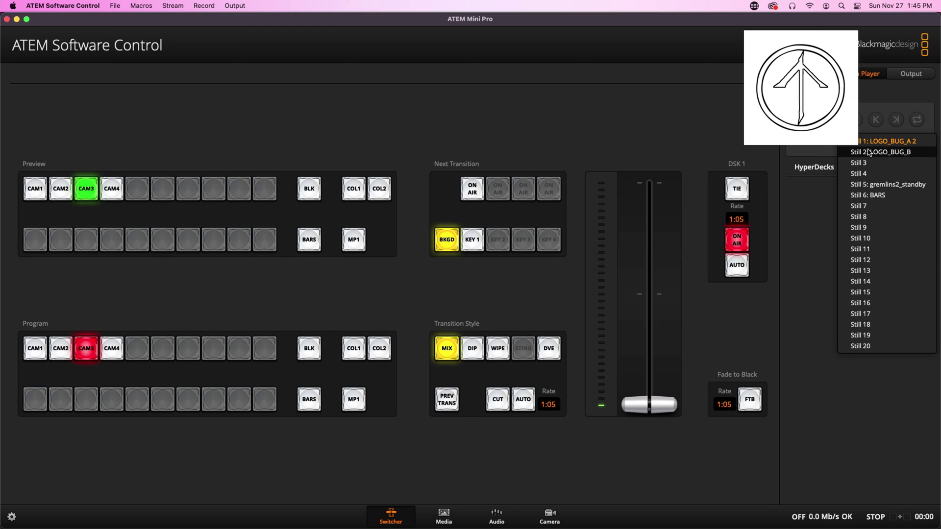
pyautogui.click(868, 152)
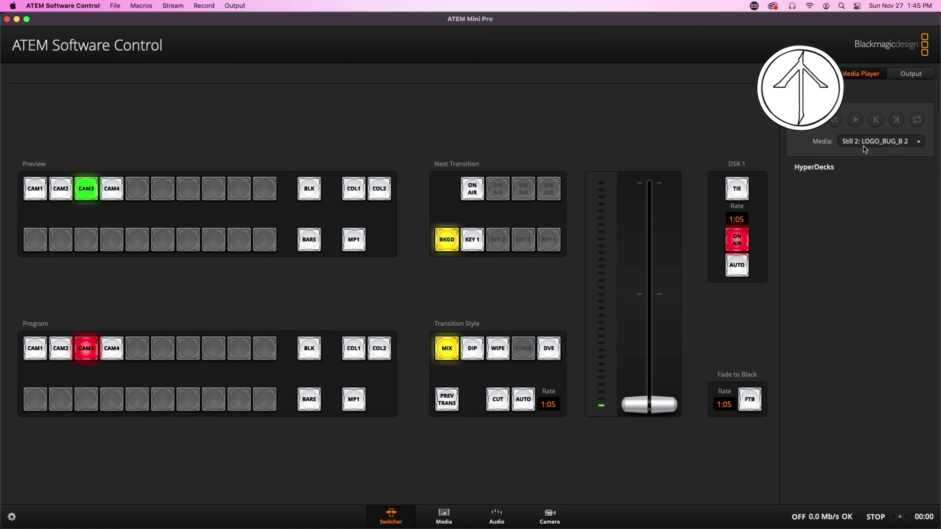
# - Try Still 1 on air, return Media Player 1 to Still 2 LOGO_BUG_B, then show Palettes
pyautogui.click(892, 142)
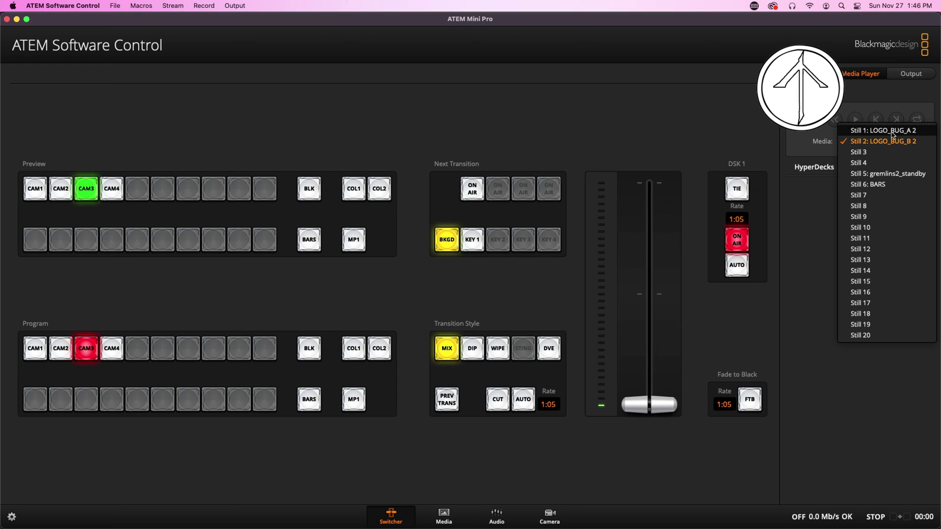
pyautogui.click(892, 130)
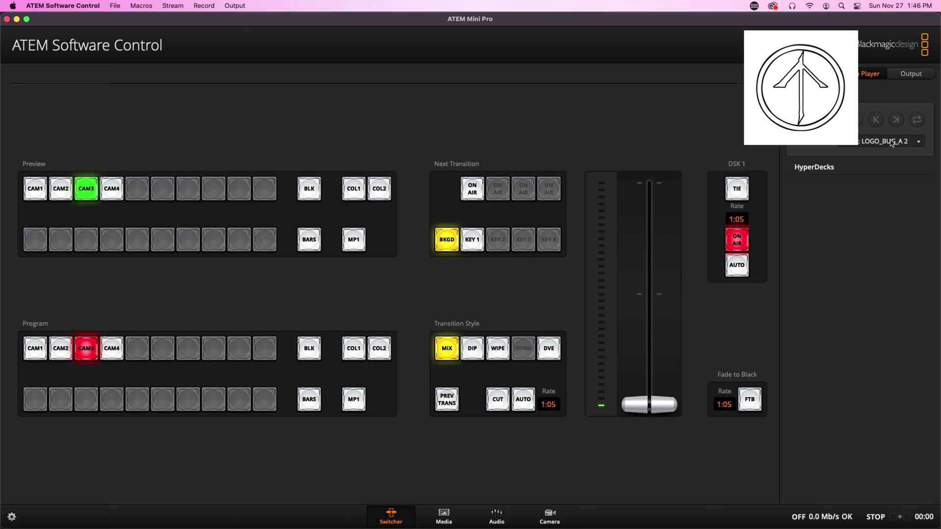
pyautogui.click(891, 142)
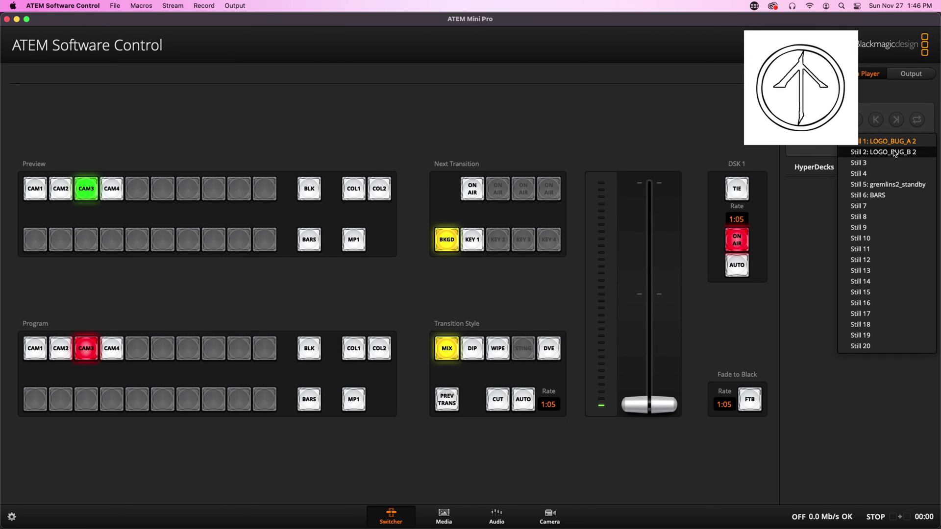
pyautogui.click(895, 152)
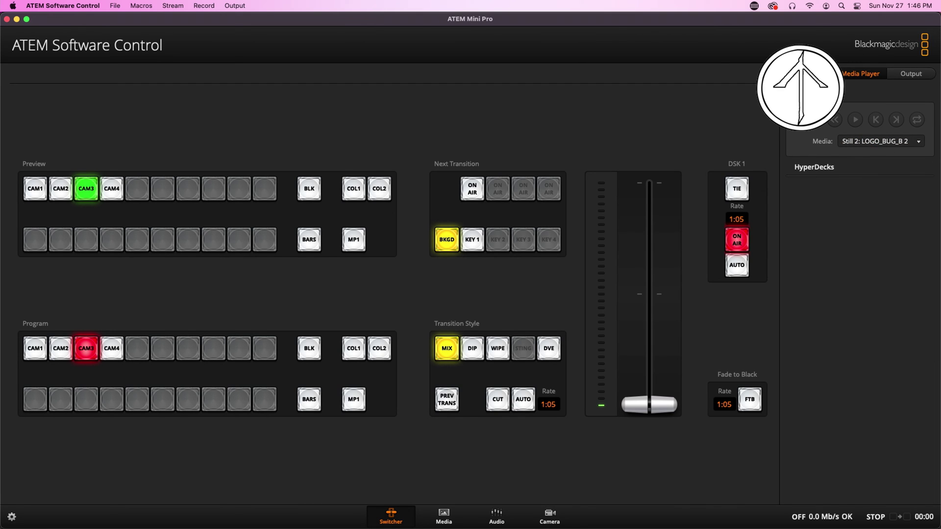
pyautogui.click(811, 74)
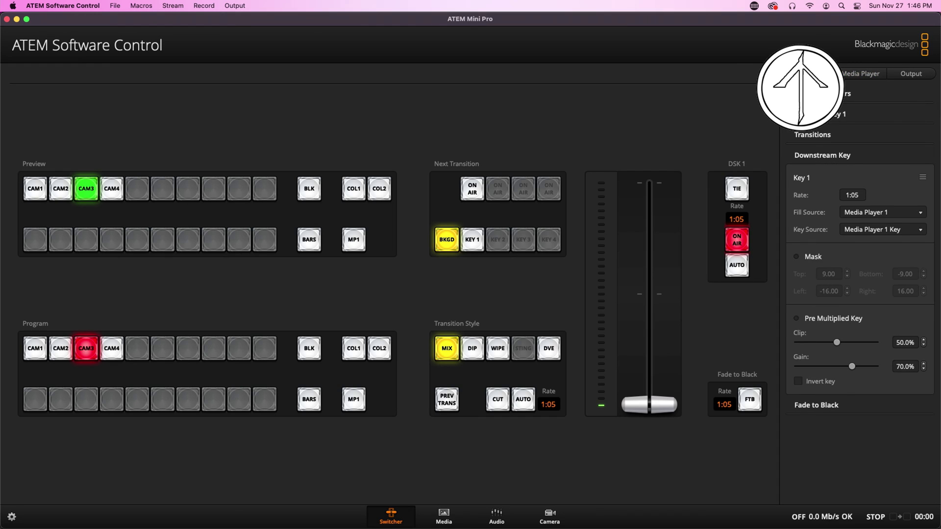
# - Open the Downstream Key 1 Key Source dropdown, leaving Media Player 1 Key selected
pyautogui.click(893, 234)
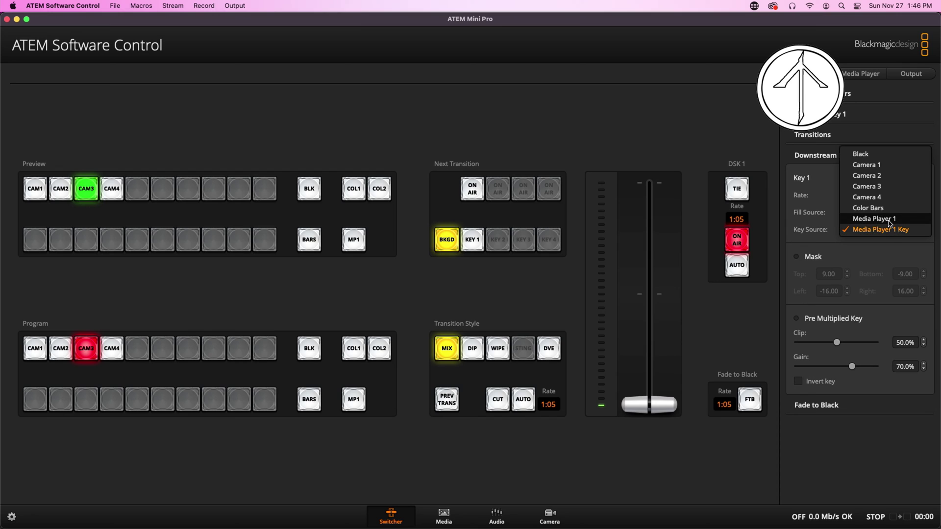